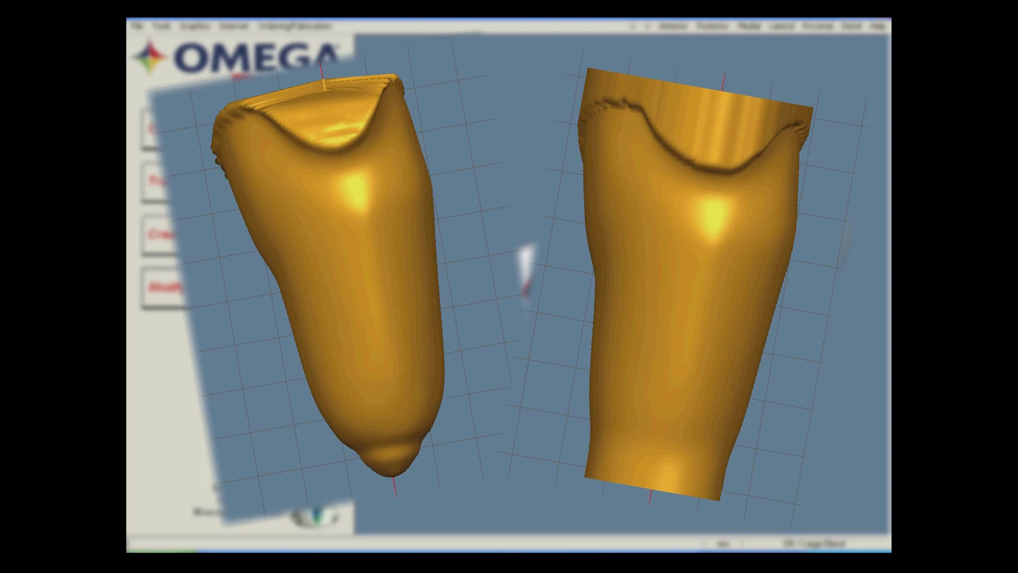
- Load the traced residual limb model for modification
{"action": "left_click", "coordinate": [136, 26]}
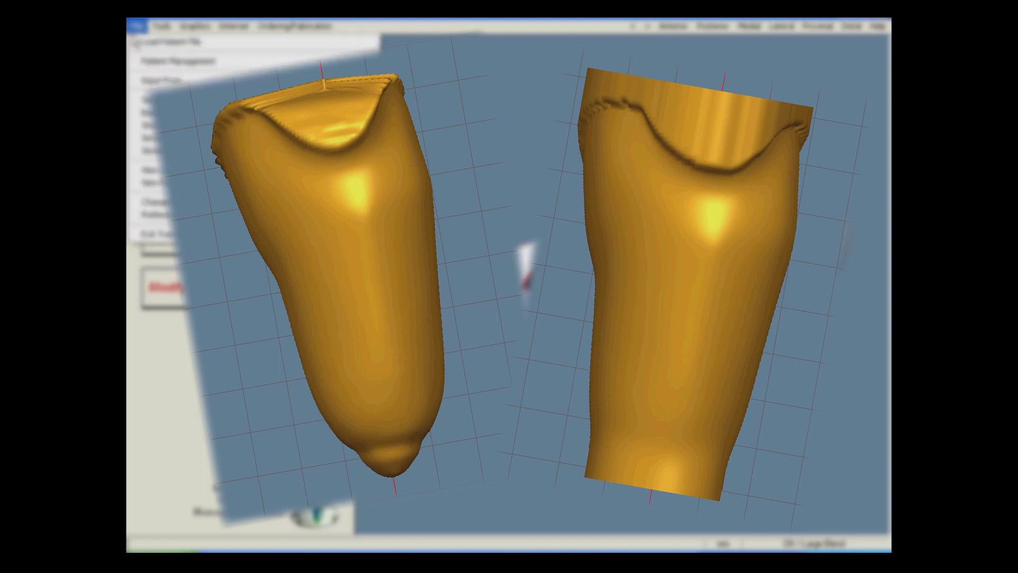
{"action": "left_click", "coordinate": [161, 81]}
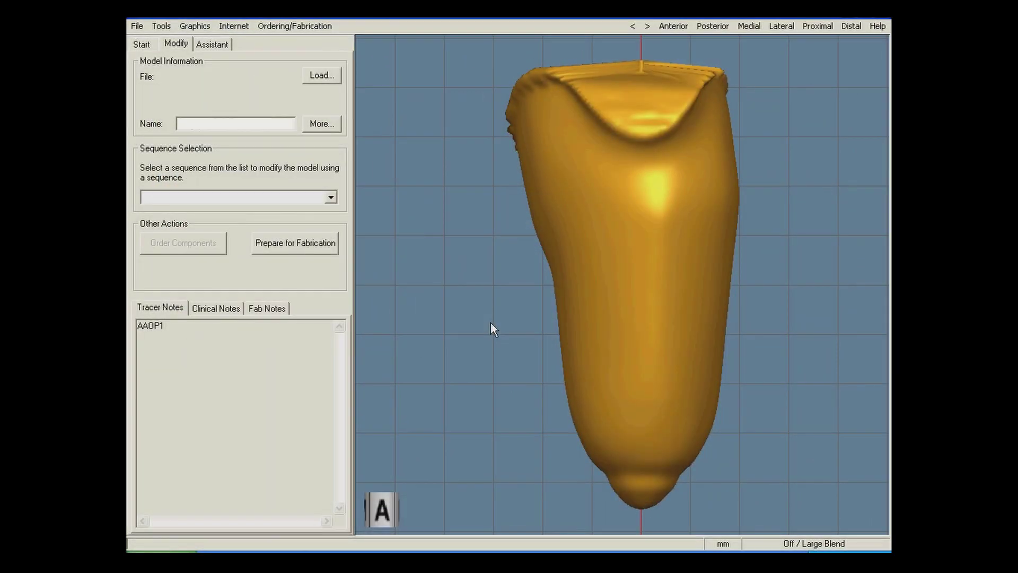
- Draw a closed trimline around the proximal brim with the Trimline Tool, covering the anterior, lateral, posterior and medial sides
{"action": "left_click", "coordinate": [161, 26]}
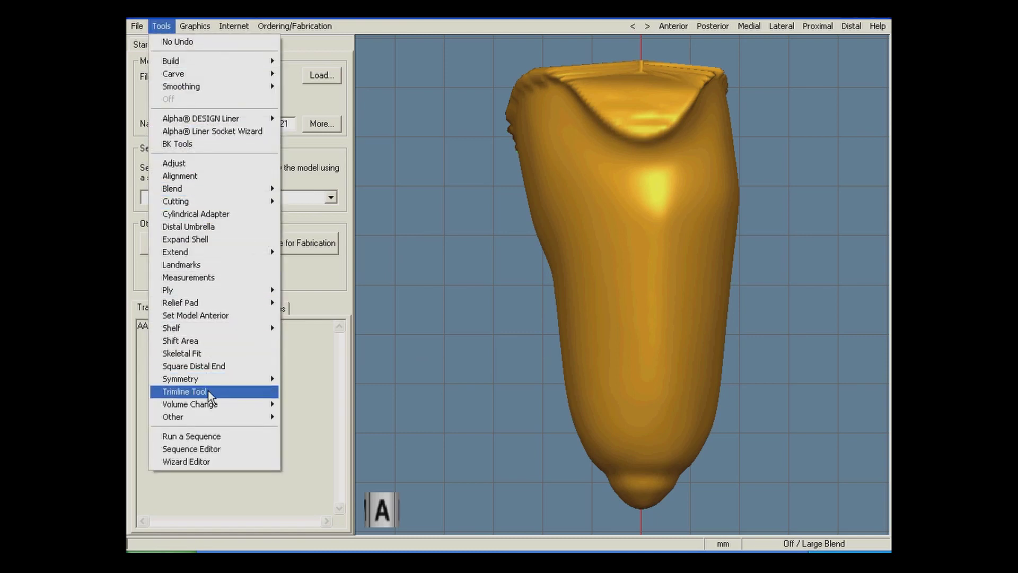
{"action": "left_click", "coordinate": [191, 392]}
{"action": "mouse_move", "coordinate": [569, 95]}
{"action": "left_mouse_down"}
{"action": "mouse_move", "coordinate": [618, 138]}
{"action": "mouse_move", "coordinate": [673, 141]}
{"action": "mouse_move", "coordinate": [704, 91]}
{"action": "left_mouse_up"}
{"action": "left_click", "coordinate": [780, 26]}
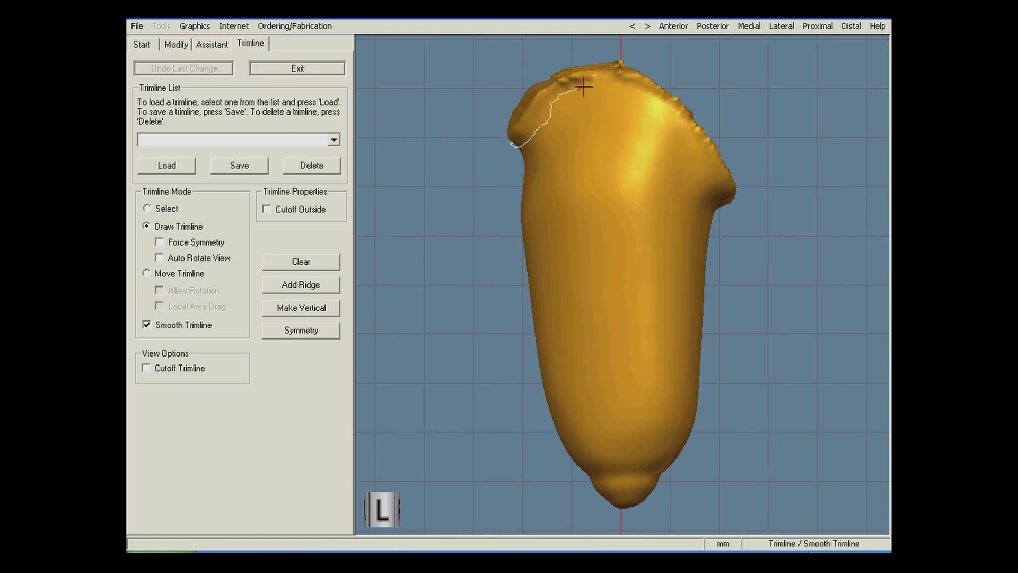
{"action": "mouse_move", "coordinate": [581, 86]}
{"action": "left_mouse_down"}
{"action": "mouse_move", "coordinate": [660, 103]}
{"action": "mouse_move", "coordinate": [728, 191]}
{"action": "left_mouse_up"}
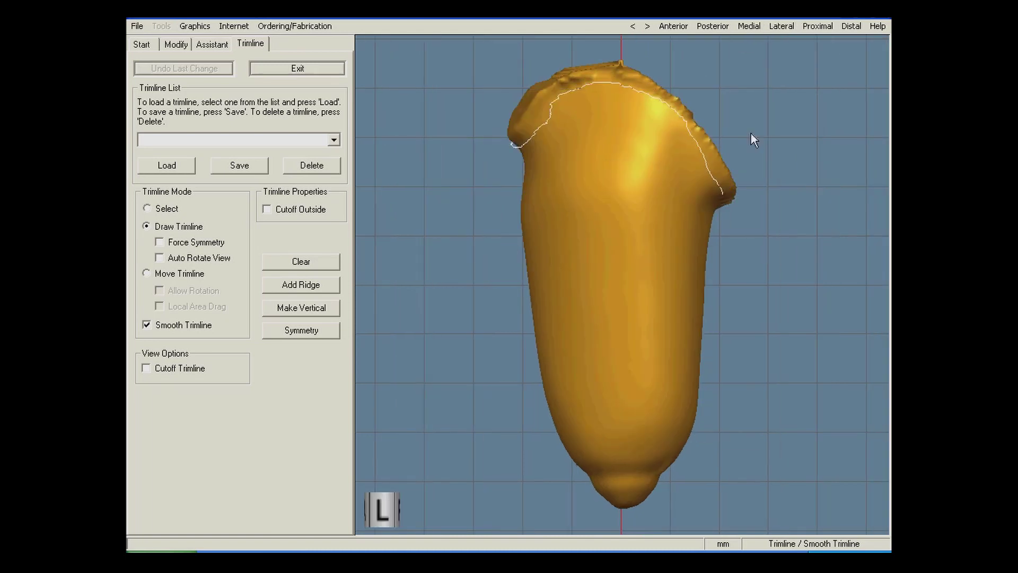
{"action": "left_click", "coordinate": [716, 26]}
{"action": "mouse_move", "coordinate": [557, 196]}
{"action": "left_mouse_down"}
{"action": "mouse_move", "coordinate": [631, 204]}
{"action": "mouse_move", "coordinate": [717, 188]}
{"action": "left_mouse_up"}
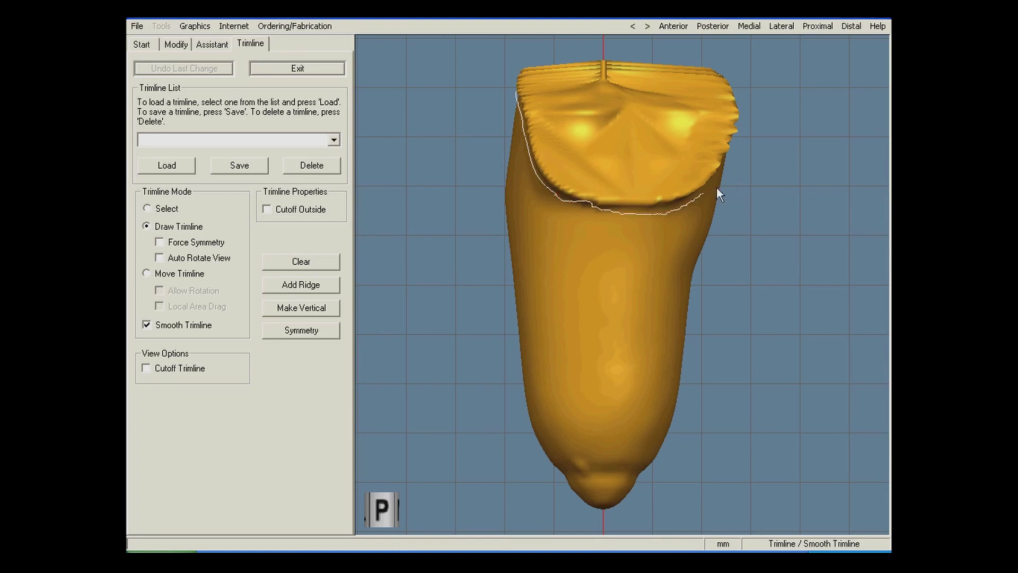
{"action": "left_click", "coordinate": [749, 26]}
{"action": "mouse_move", "coordinate": [560, 196]}
{"action": "left_mouse_down"}
{"action": "mouse_move", "coordinate": [589, 139]}
{"action": "mouse_move", "coordinate": [630, 107]}
{"action": "mouse_move", "coordinate": [664, 96]}
{"action": "mouse_move", "coordinate": [711, 102]}
{"action": "left_mouse_up"}
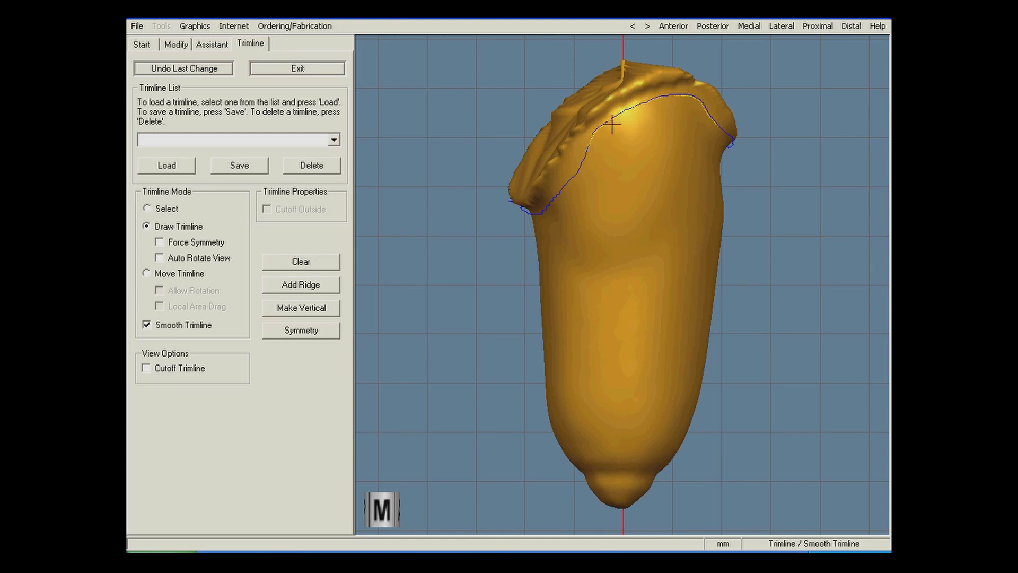
- Reshape the medial part of the trimline using Move Trimline with Local Area Drag enabled
{"action": "left_click", "coordinate": [146, 273]}
{"action": "left_click", "coordinate": [159, 306]}
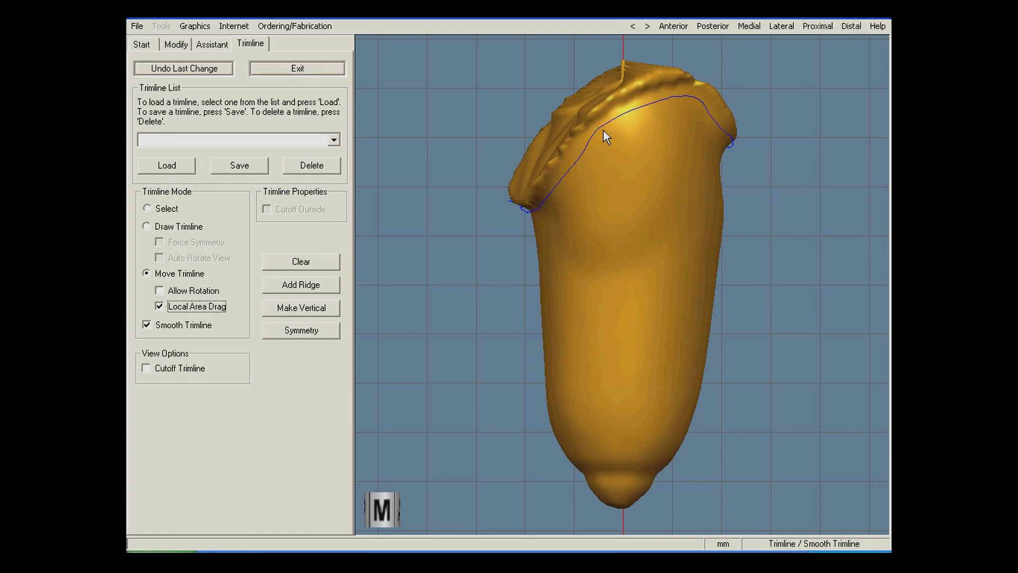
{"action": "mouse_move", "coordinate": [667, 101]}
{"action": "left_mouse_down"}
{"action": "mouse_move", "coordinate": [654, 98]}
{"action": "mouse_move", "coordinate": [655, 109]}
{"action": "mouse_move", "coordinate": [668, 109]}
{"action": "mouse_move", "coordinate": [669, 95]}
{"action": "left_mouse_up"}
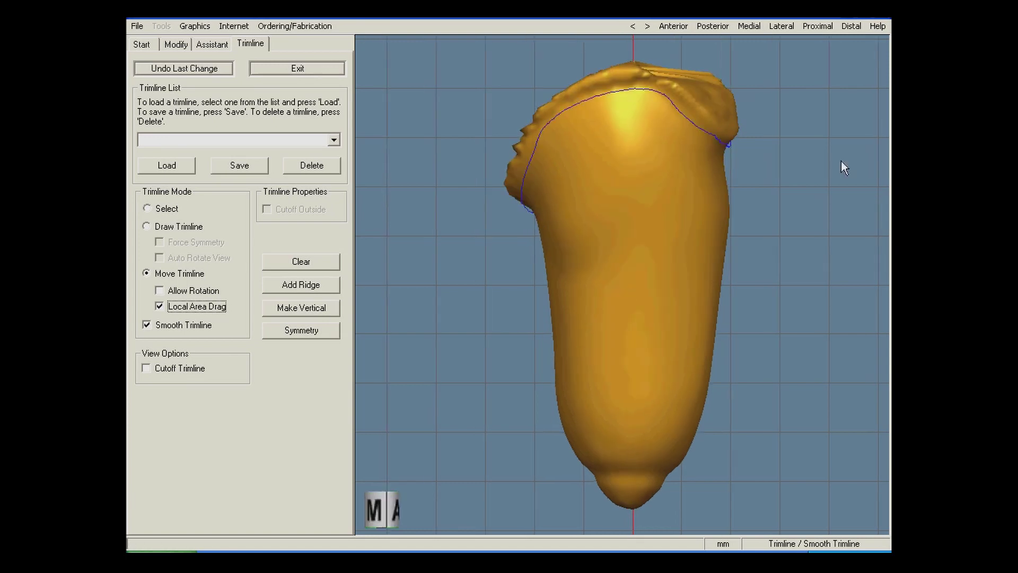
{"action": "right_click_drag", "start_coordinate": [842, 161], "coordinate": [806, 158]}
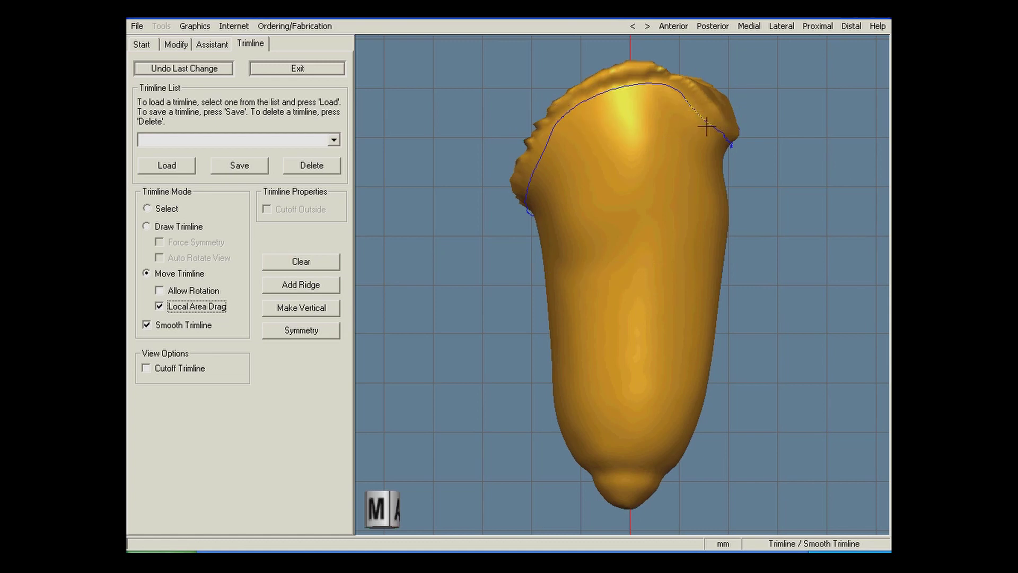
{"action": "right_click_drag", "start_coordinate": [711, 127], "coordinate": [509, 297]}
{"action": "right_click_drag", "start_coordinate": [615, 141], "coordinate": [842, 161]}
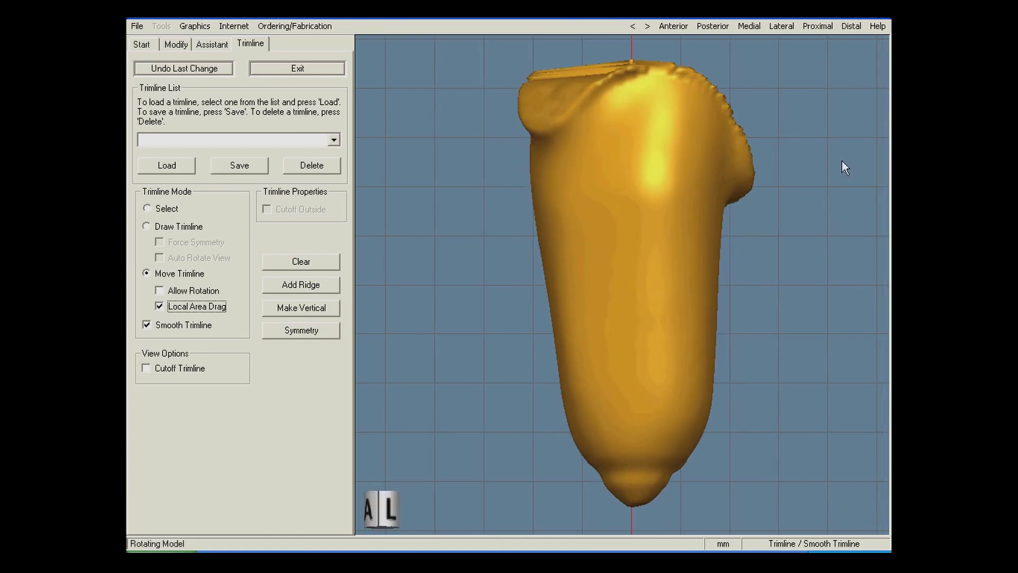
- Redraw the anterolateral and posterolateral sections of the trimline with Draw Trimline so they follow the brim
{"action": "left_click", "coordinate": [178, 227]}
{"action": "left_click_drag", "start_coordinate": [568, 134], "coordinate": [604, 98]}
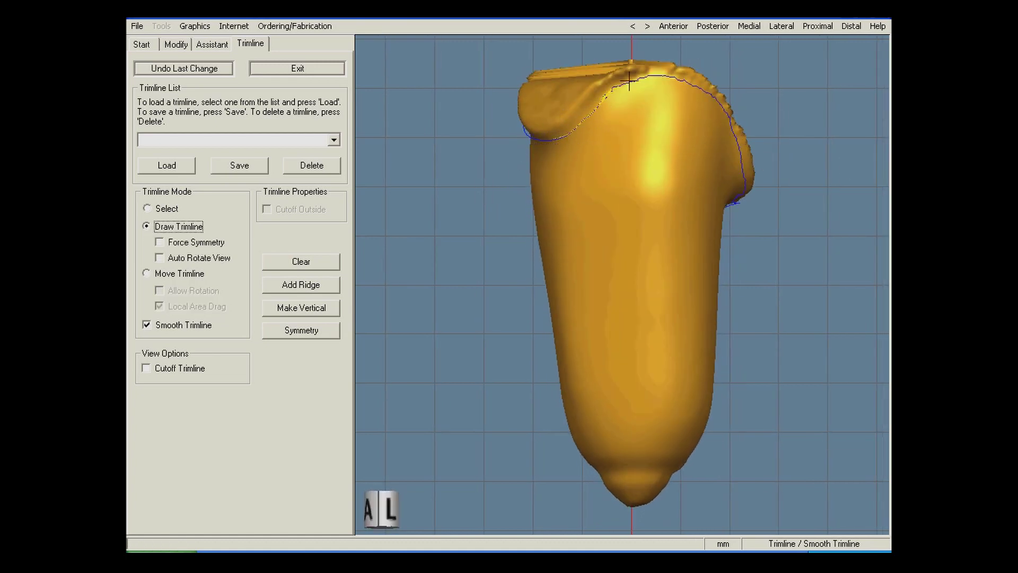
{"action": "right_click_drag", "start_coordinate": [684, 260], "coordinate": [619, 291]}
{"action": "mouse_move", "coordinate": [579, 100]}
{"action": "left_mouse_down"}
{"action": "mouse_move", "coordinate": [663, 153]}
{"action": "mouse_move", "coordinate": [647, 119]}
{"action": "mouse_move", "coordinate": [685, 152]}
{"action": "left_mouse_up"}
{"action": "right_click_drag", "start_coordinate": [801, 233], "coordinate": [785, 203]}
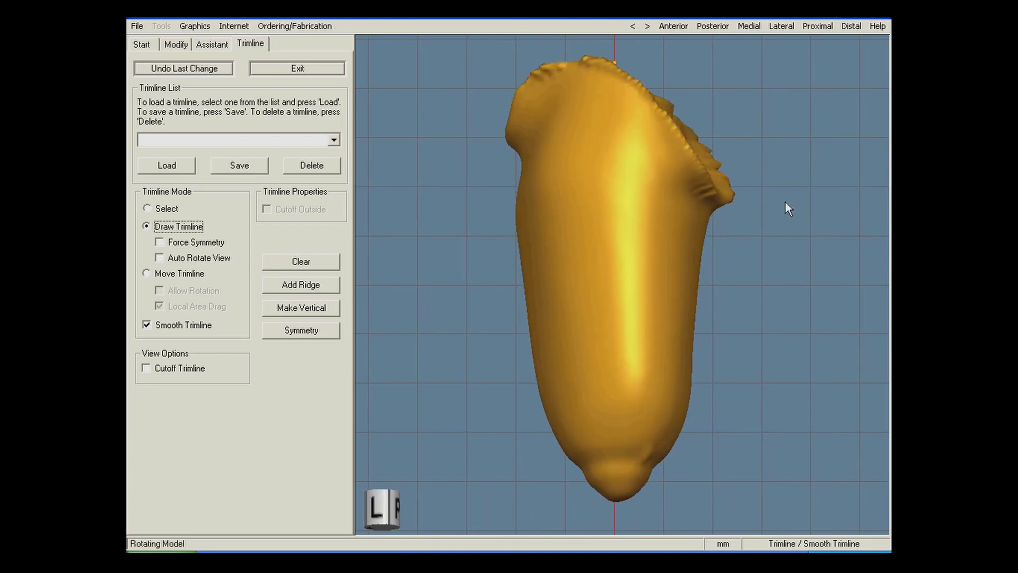
{"action": "right_click_drag", "start_coordinate": [604, 274], "coordinate": [598, 145]}
{"action": "left_click_drag", "start_coordinate": [599, 144], "coordinate": [641, 175]}
{"action": "right_click_drag", "start_coordinate": [588, 285], "coordinate": [546, 285]}
- Fine-tune the anterior curve of the trimline with Move Trimline and Local Area Drag
{"action": "left_click", "coordinate": [672, 26]}
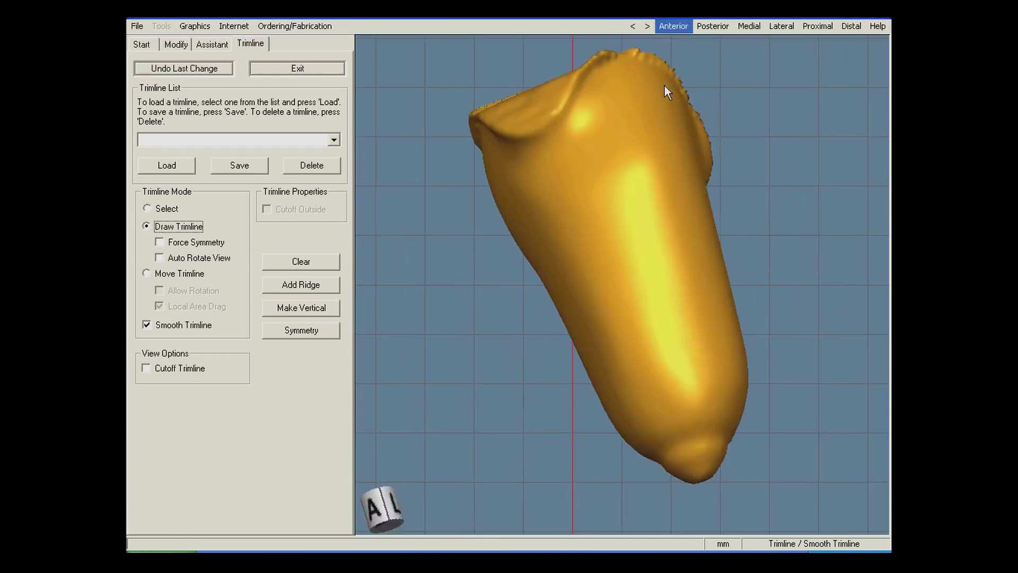
{"action": "right_click_drag", "start_coordinate": [653, 286], "coordinate": [612, 286]}
{"action": "left_click", "coordinate": [179, 273]}
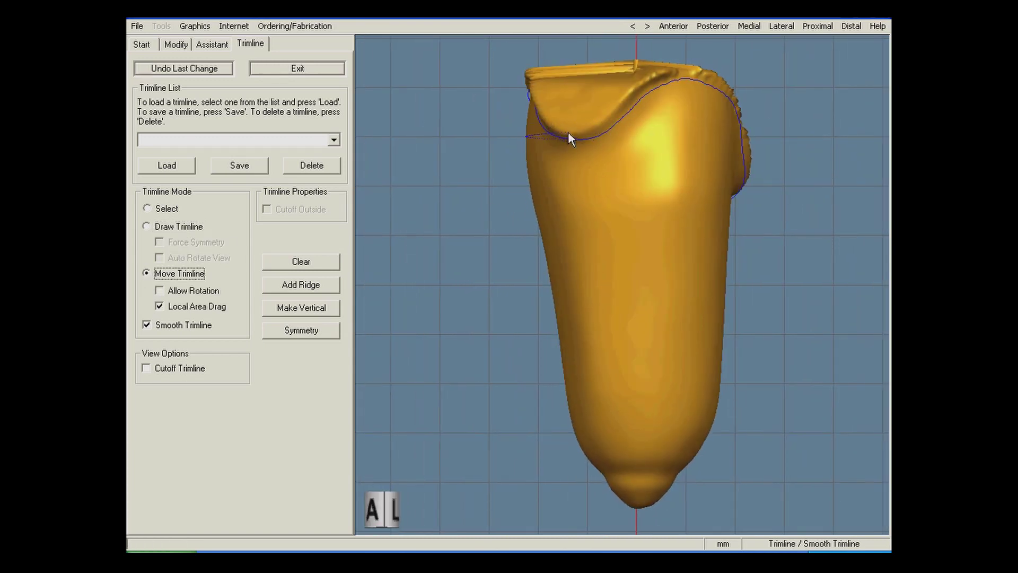
{"action": "left_click", "coordinate": [674, 25]}
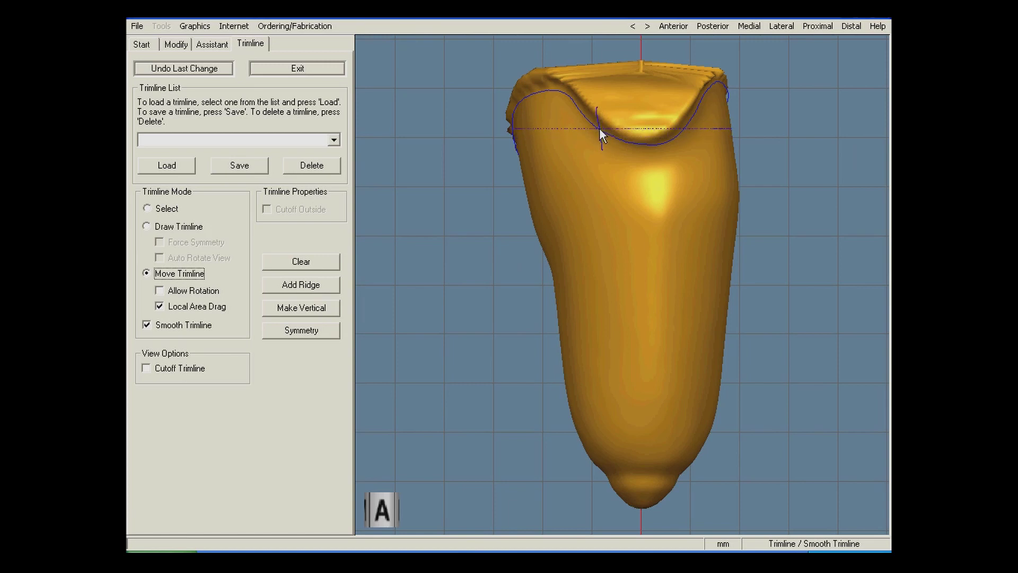
{"action": "left_click_drag", "start_coordinate": [689, 116], "coordinate": [689, 116]}
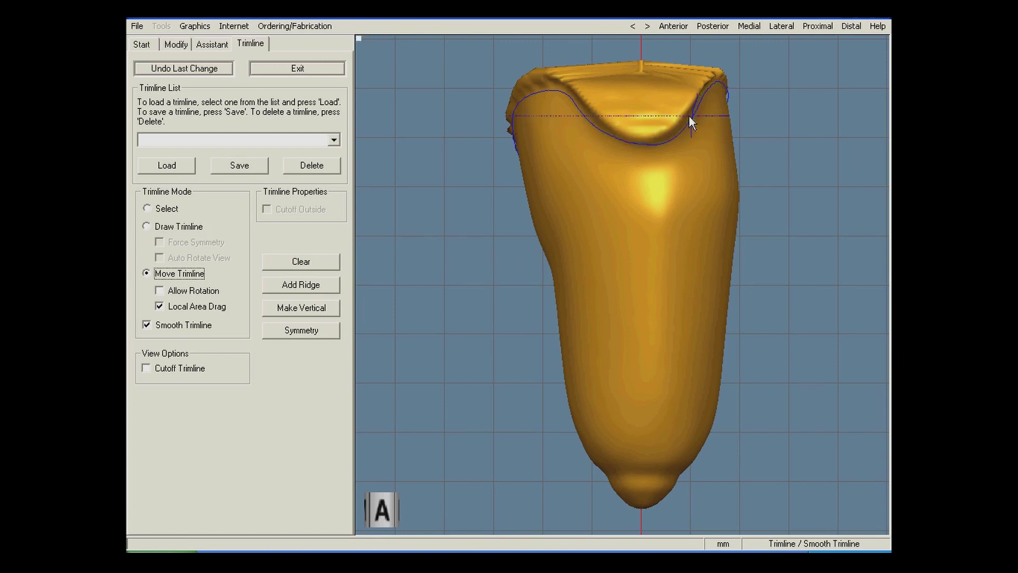
- Make the model vertical above the trimline and add a ridge along it, then exit the Trimline Tool
{"action": "left_click", "coordinate": [300, 285]}
{"action": "left_click", "coordinate": [299, 287]}
{"action": "left_click", "coordinate": [299, 288]}
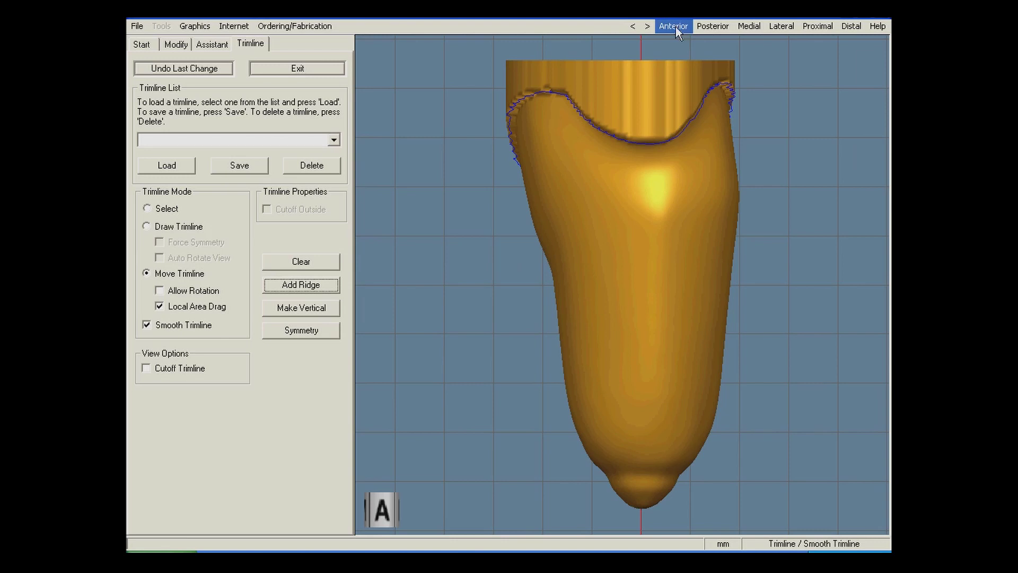
{"action": "left_click", "coordinate": [319, 68]}
{"action": "left_click", "coordinate": [175, 44]}
- Cut off the distal tip of the model at about the 19 mm level, where the narrow end begins
{"action": "left_click", "coordinate": [161, 26]}
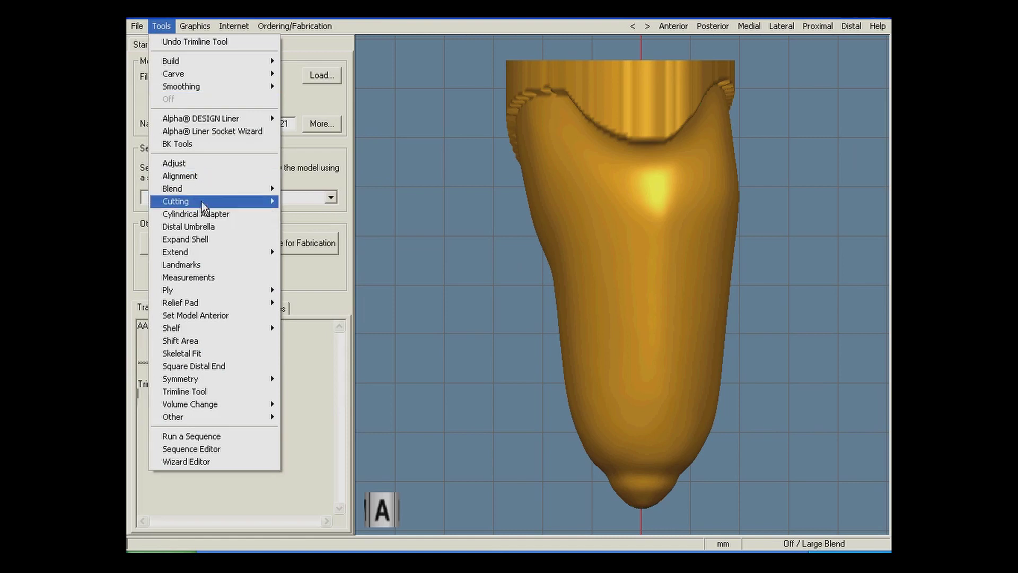
{"action": "mouse_move", "coordinate": [205, 203]}
{"action": "left_click", "coordinate": [298, 214]}
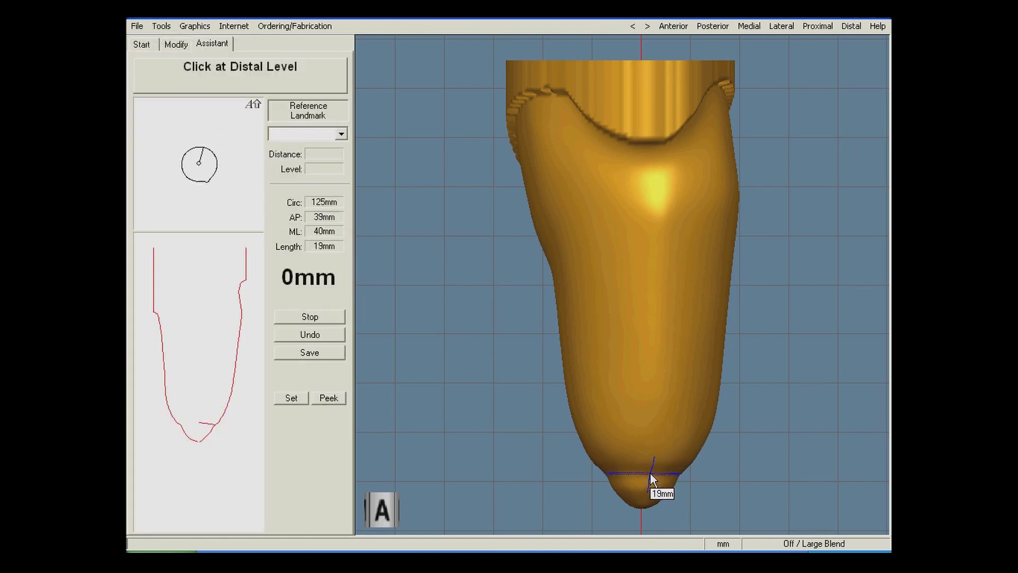
{"action": "left_click", "coordinate": [650, 472]}
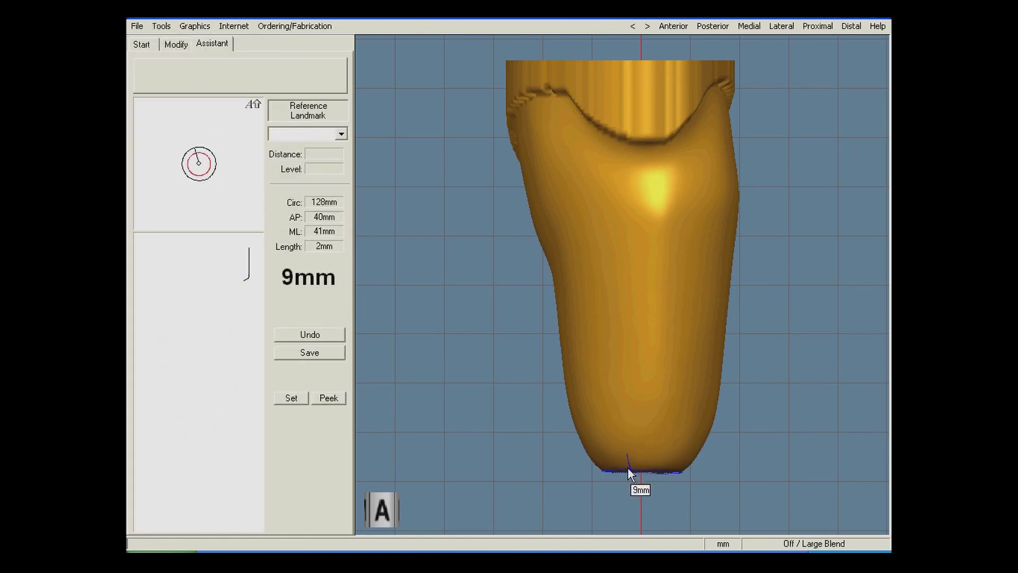
- Add 5 plys to the whole model with the Overall ply option
{"action": "left_click", "coordinate": [163, 32]}
{"action": "mouse_move", "coordinate": [200, 289]}
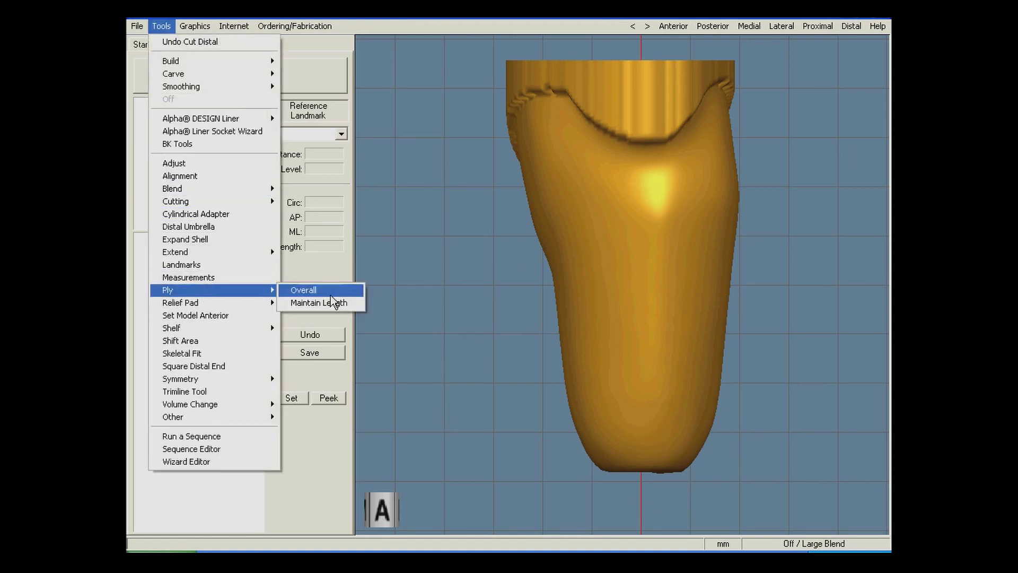
{"action": "left_click", "coordinate": [331, 292]}
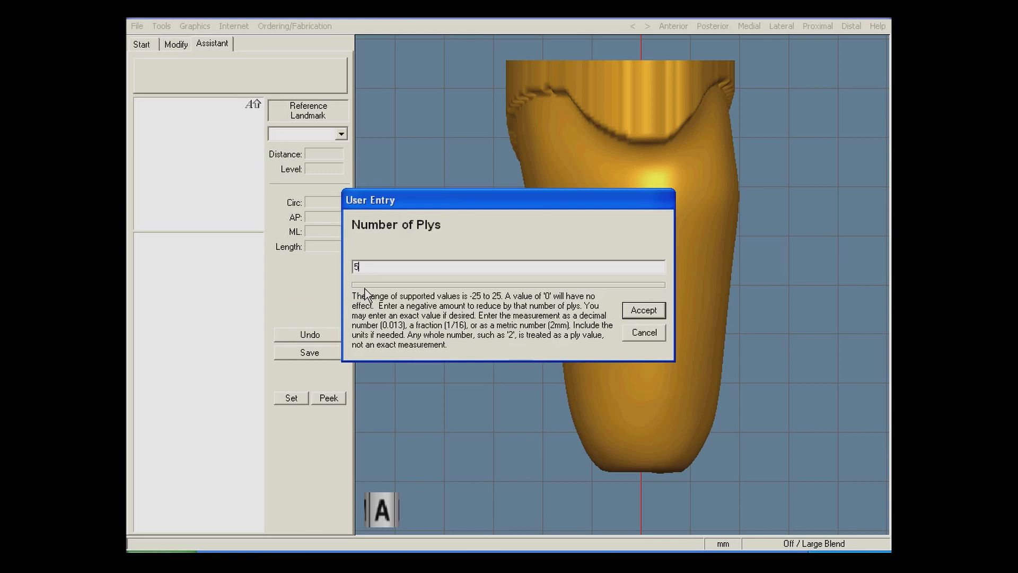
{"action": "left_click", "coordinate": [644, 309]}
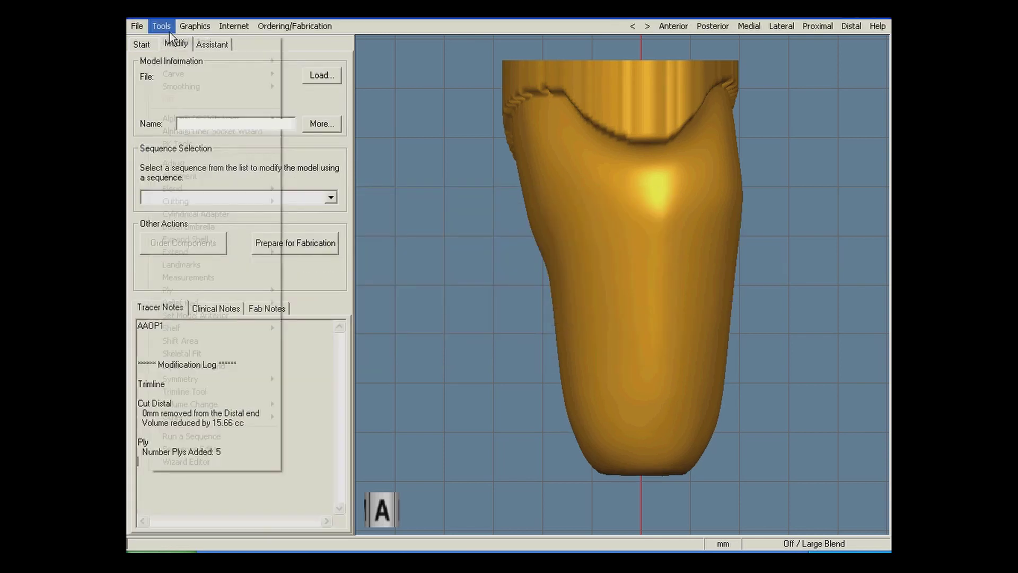
- Try a 72 mm diameter cylindrical adapter on the distal end, check it from the front and side, and remove it
{"action": "left_click", "coordinate": [167, 29]}
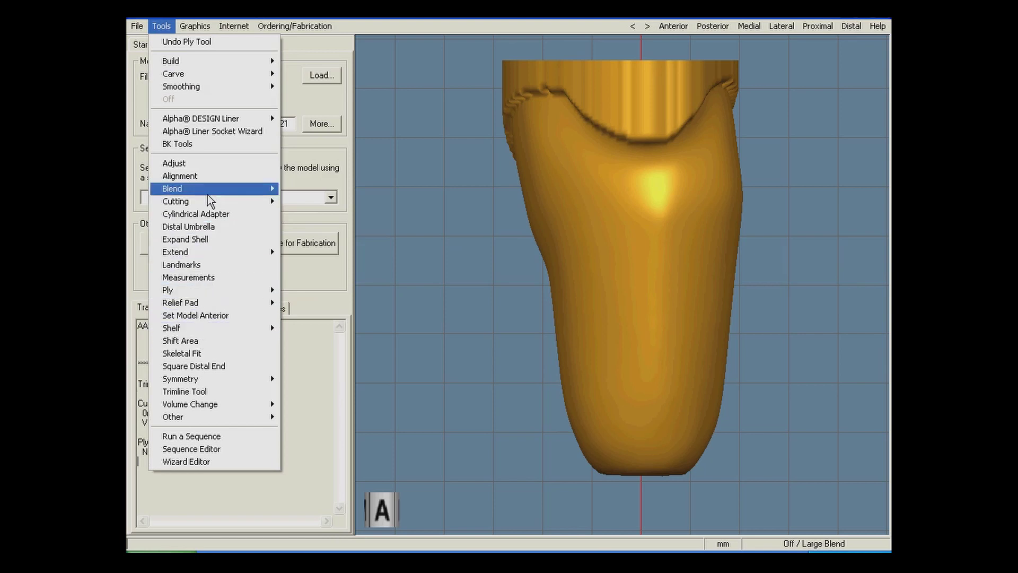
{"action": "left_click", "coordinate": [212, 214]}
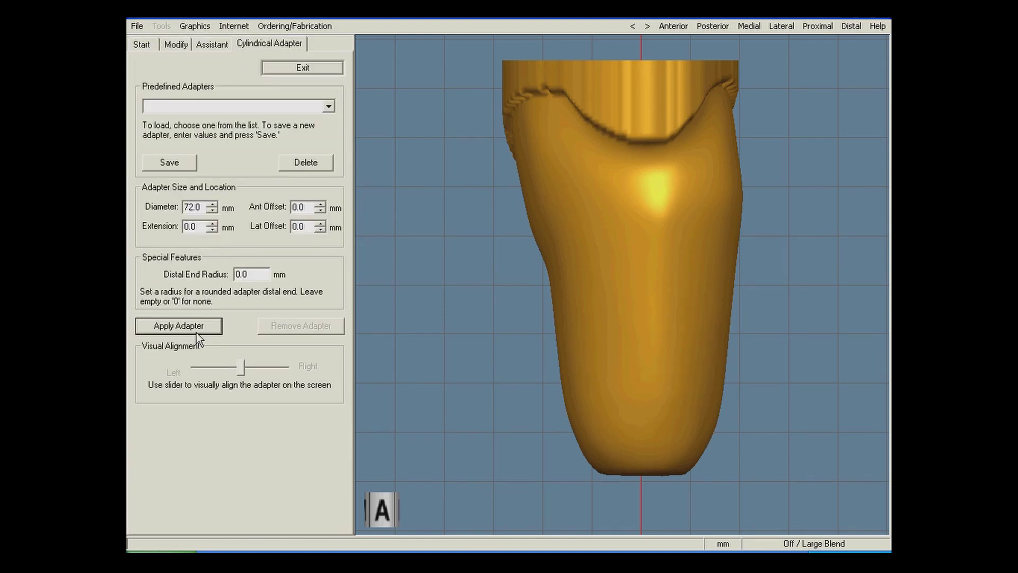
{"action": "left_click", "coordinate": [197, 333]}
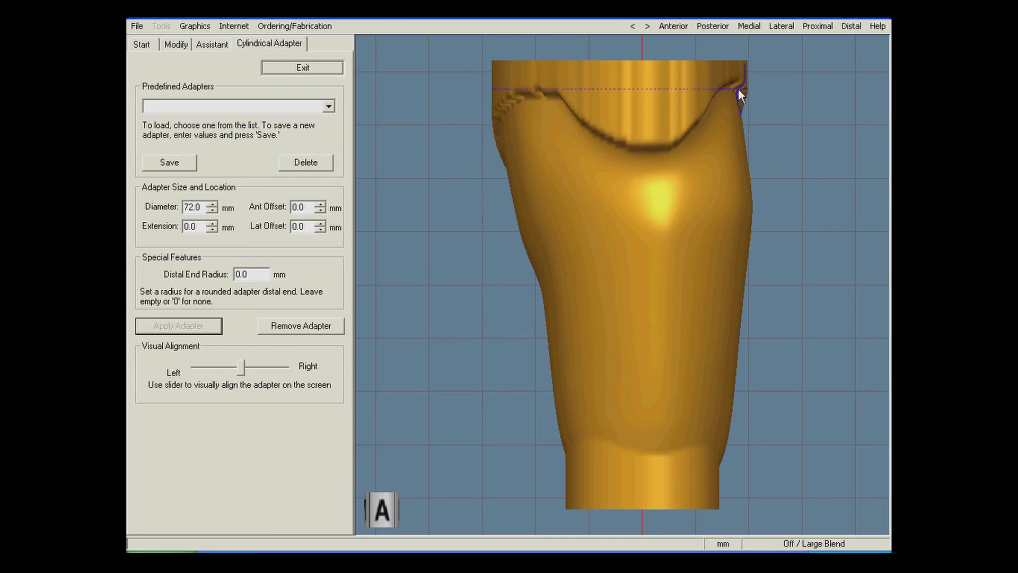
{"action": "left_click", "coordinate": [658, 449]}
{"action": "left_click", "coordinate": [761, 24]}
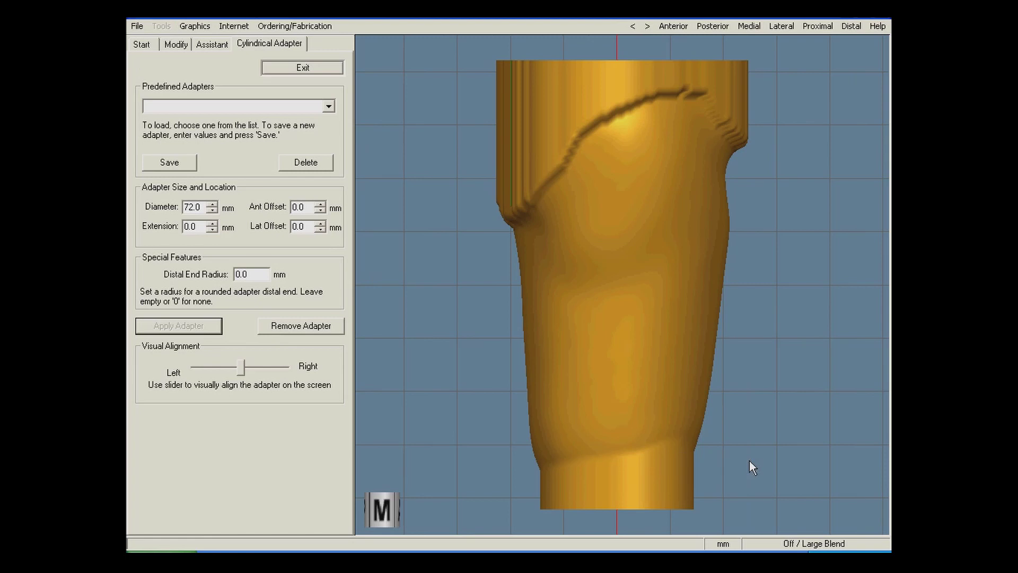
{"action": "left_click", "coordinate": [267, 324]}
{"action": "left_click", "coordinate": [291, 68]}
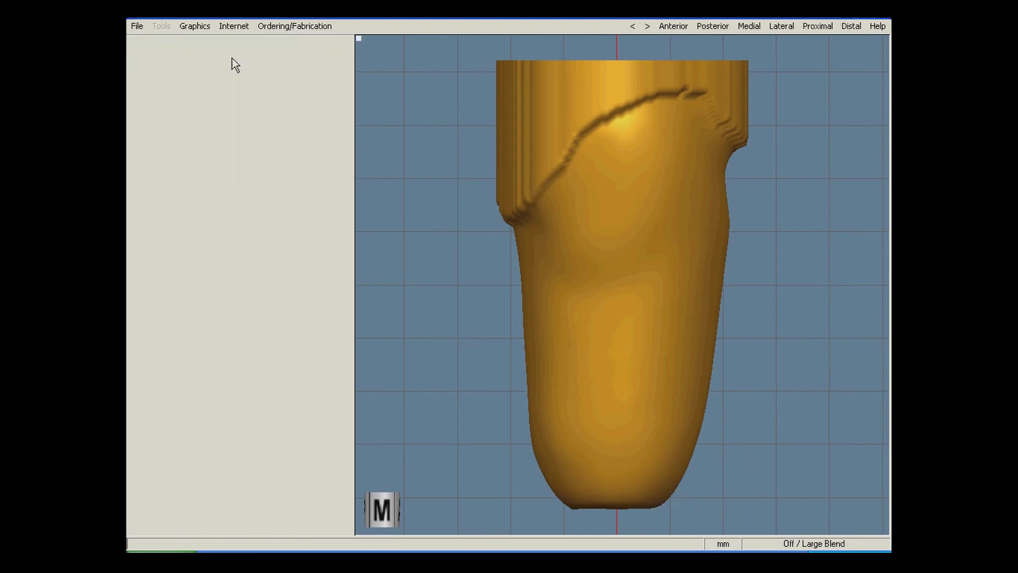
- Shift the entire model 2 mm forward in the AP direction with the Alignment Tool and preview it
{"action": "left_click", "coordinate": [162, 25]}
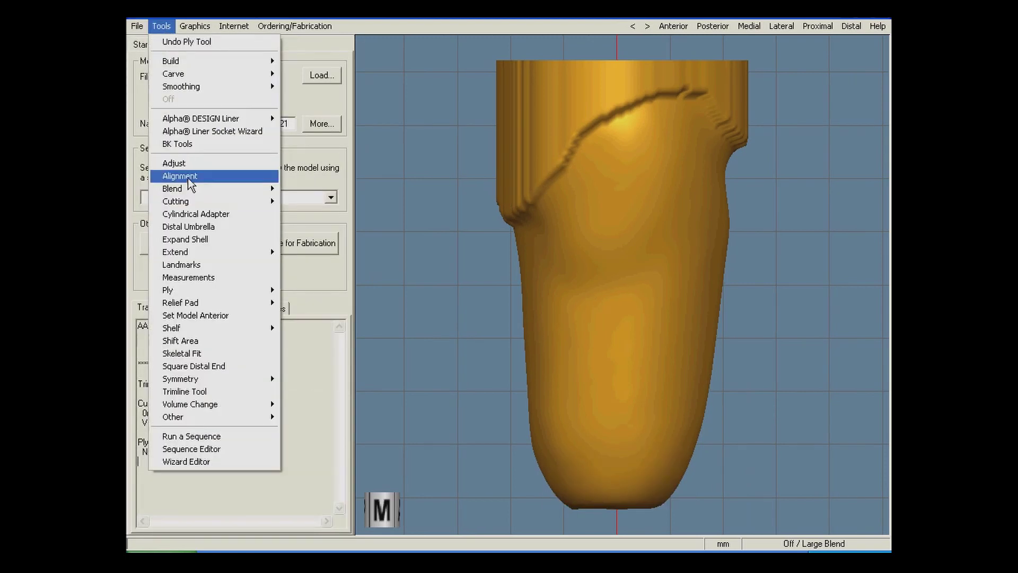
{"action": "left_click", "coordinate": [188, 179]}
{"action": "left_click", "coordinate": [202, 204]}
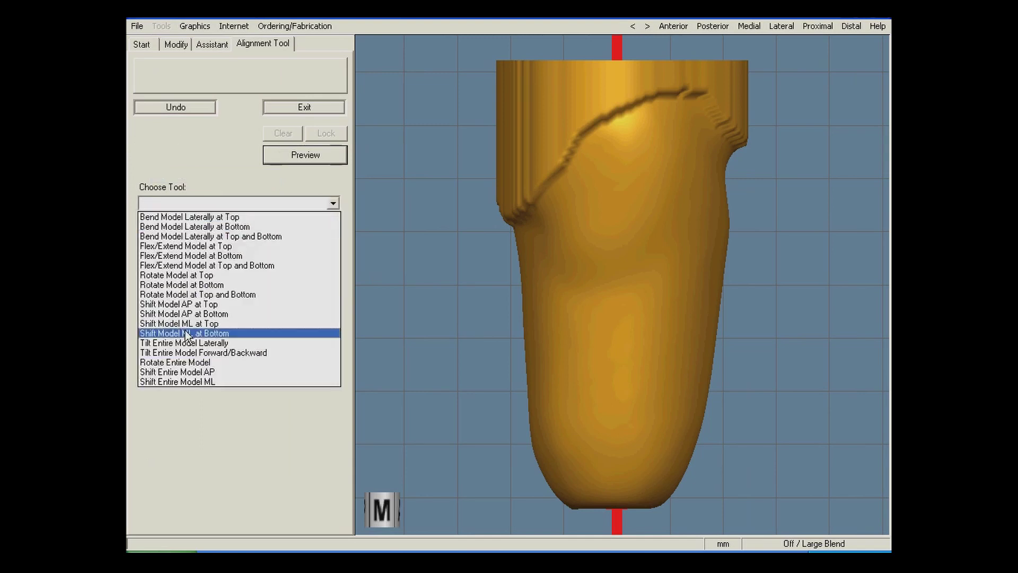
{"action": "left_click", "coordinate": [196, 371]}
{"action": "left_click", "coordinate": [241, 263]}
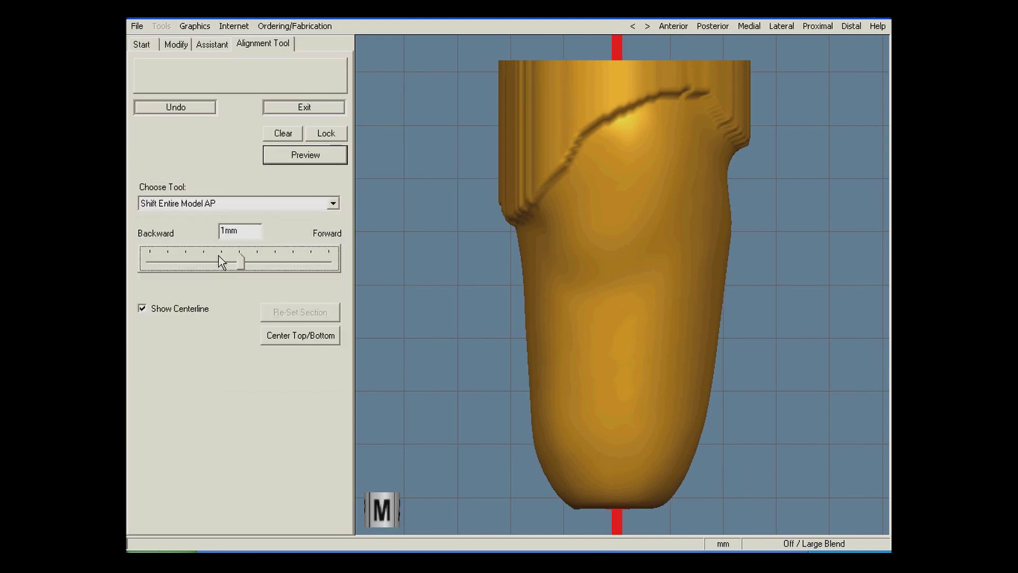
{"action": "key", "text": "Right"}
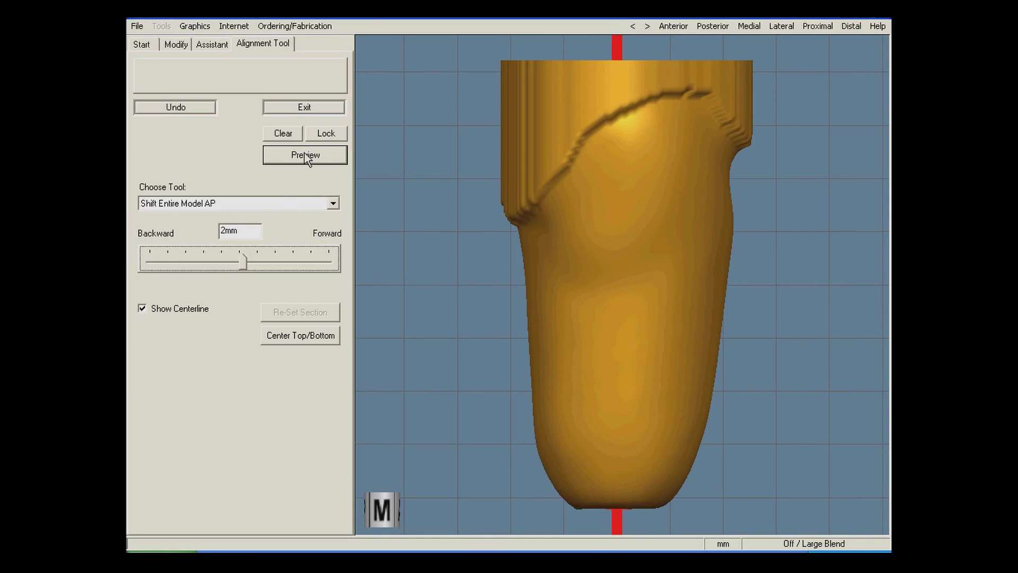
{"action": "left_click", "coordinate": [306, 155]}
- Shift the entire model 1 mm medially in the ML direction, lock the alignment changes and leave the Alignment Tool
{"action": "left_click", "coordinate": [249, 203]}
{"action": "left_click", "coordinate": [240, 380]}
{"action": "left_click", "coordinate": [245, 265]}
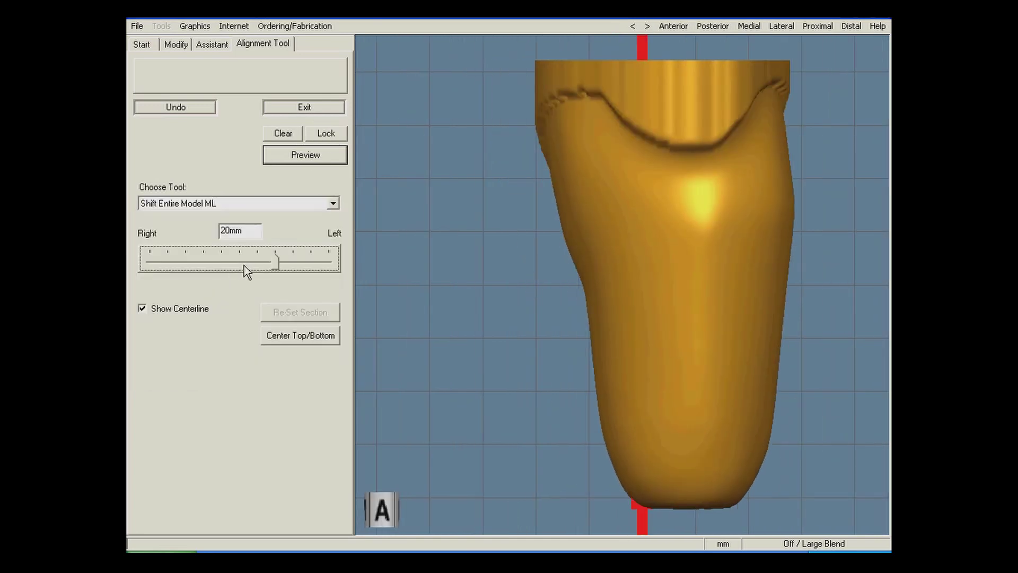
{"action": "left_click", "coordinate": [244, 264]}
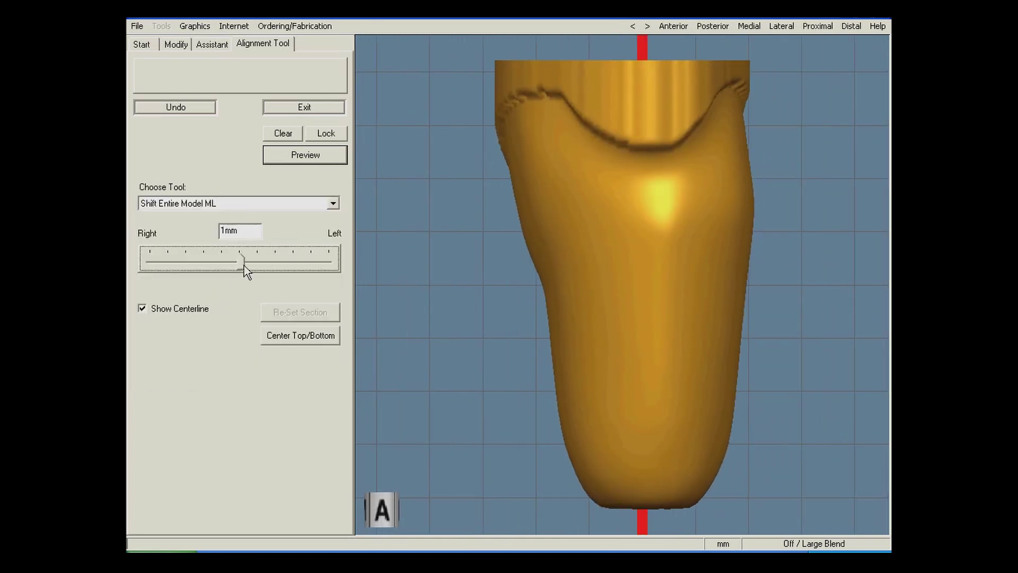
{"action": "key", "text": "Left"}
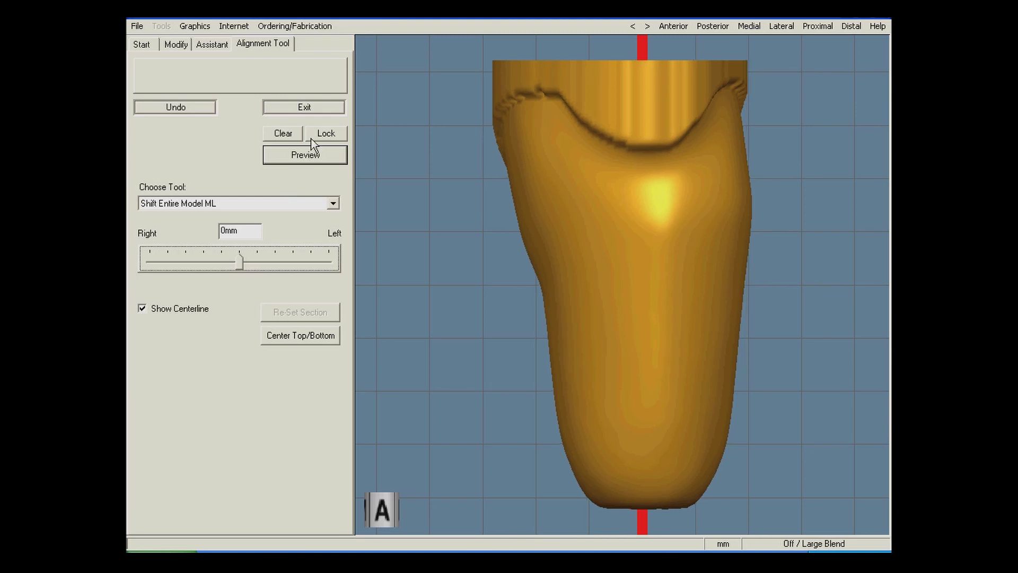
{"action": "left_click", "coordinate": [326, 133]}
{"action": "left_click", "coordinate": [304, 106]}
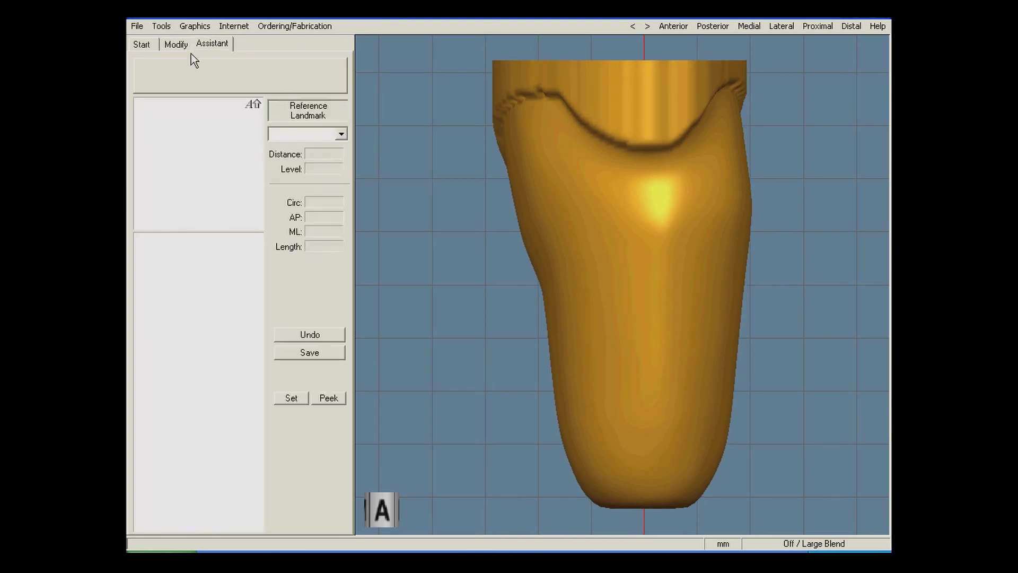
- Apply a 72 mm diameter cylindrical adapter to the model's distal end and check it from the medial, posterior, lateral and anterior sides
{"action": "left_click", "coordinate": [161, 26]}
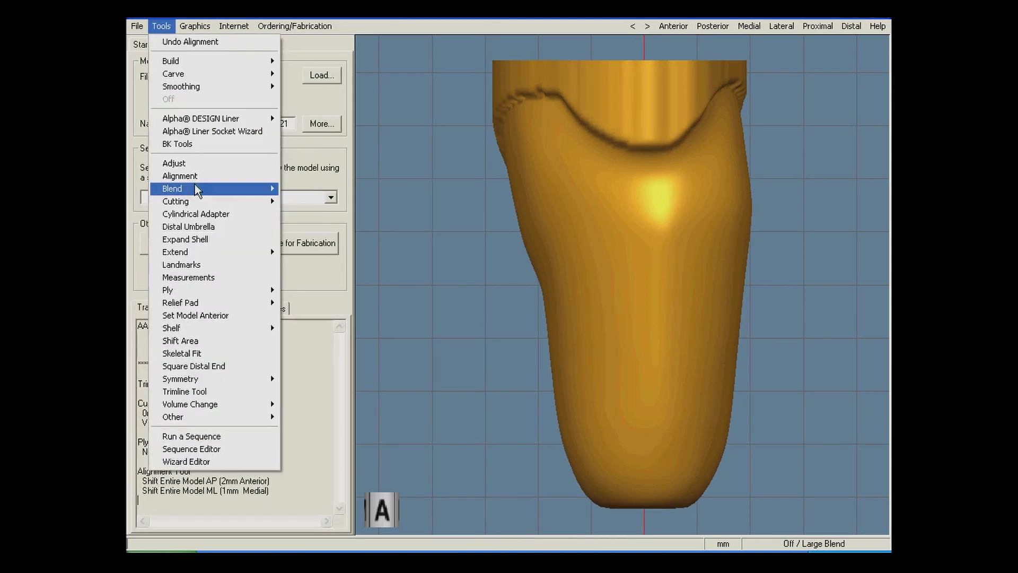
{"action": "left_click", "coordinate": [217, 213]}
{"action": "left_click", "coordinate": [207, 328]}
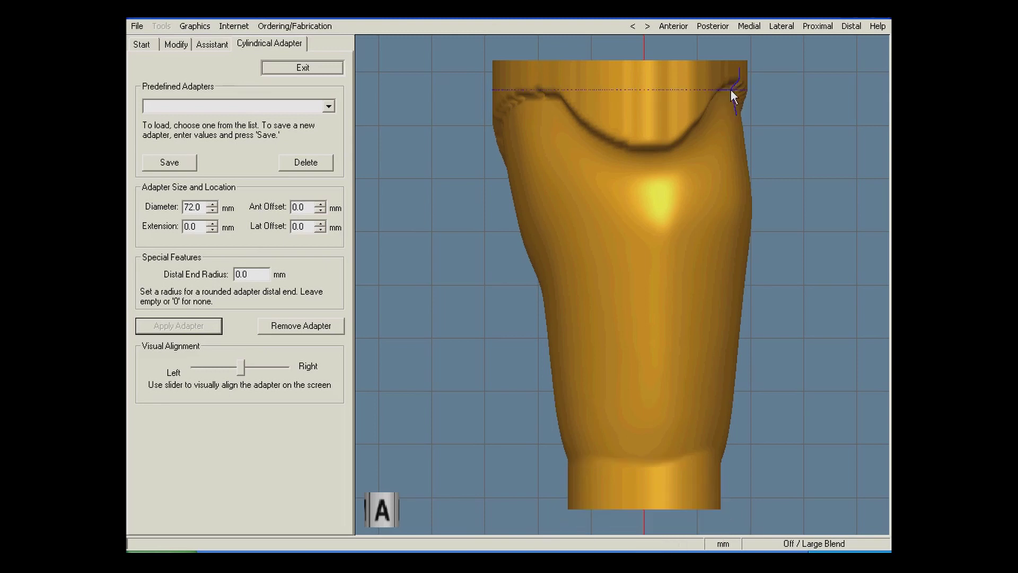
{"action": "left_click", "coordinate": [751, 28]}
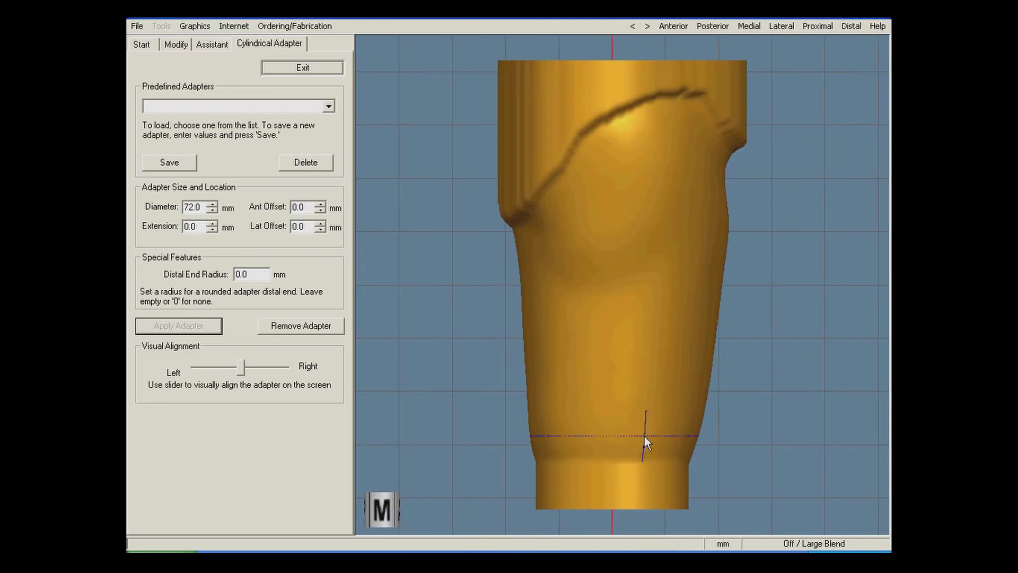
{"action": "mouse_move", "coordinate": [658, 450]}
{"action": "left_mouse_down"}
{"action": "mouse_move", "coordinate": [567, 446]}
{"action": "mouse_move", "coordinate": [607, 455]}
{"action": "left_mouse_up"}
{"action": "left_click", "coordinate": [711, 26]}
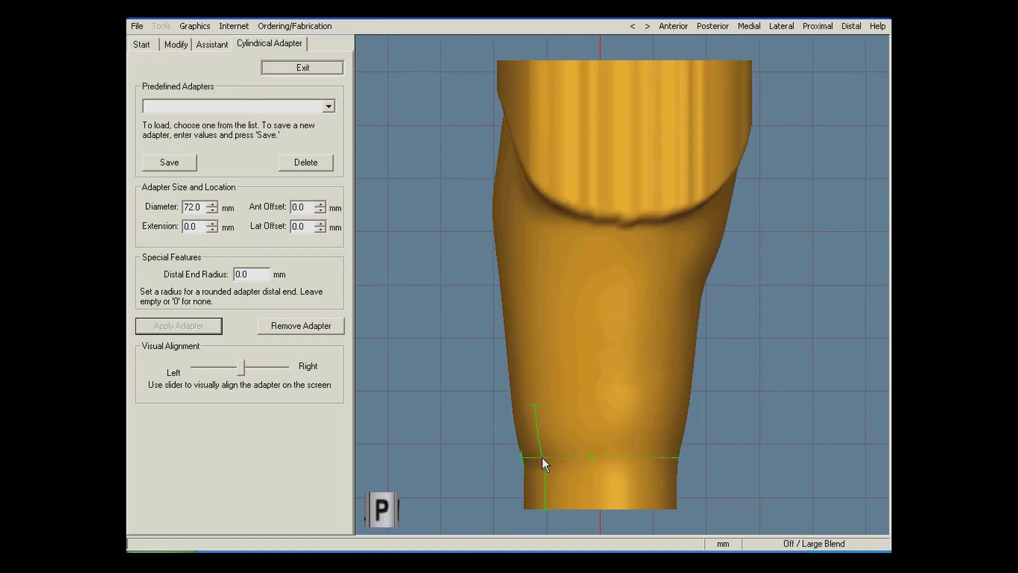
{"action": "left_click", "coordinate": [782, 27]}
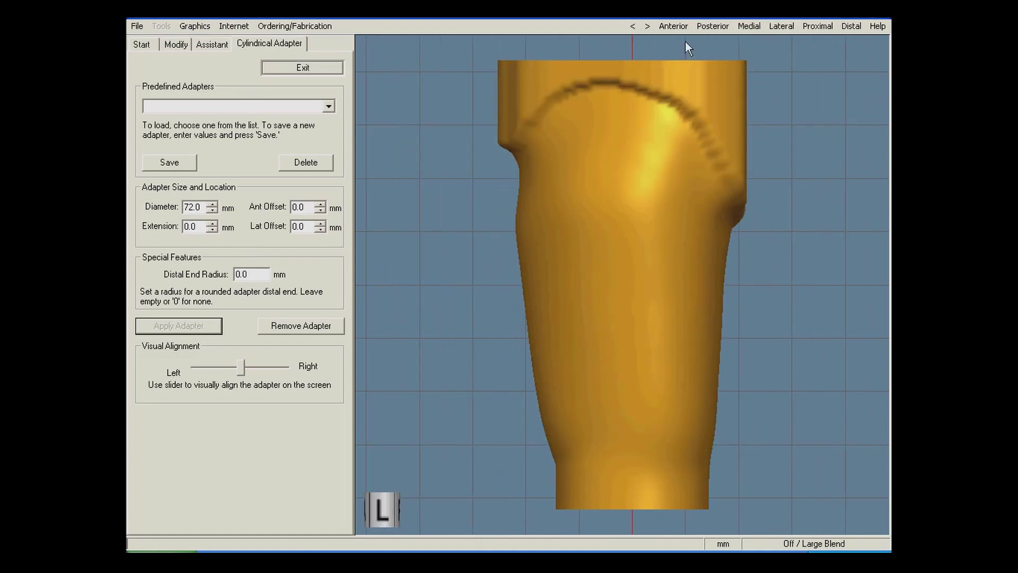
{"action": "left_click", "coordinate": [673, 27]}
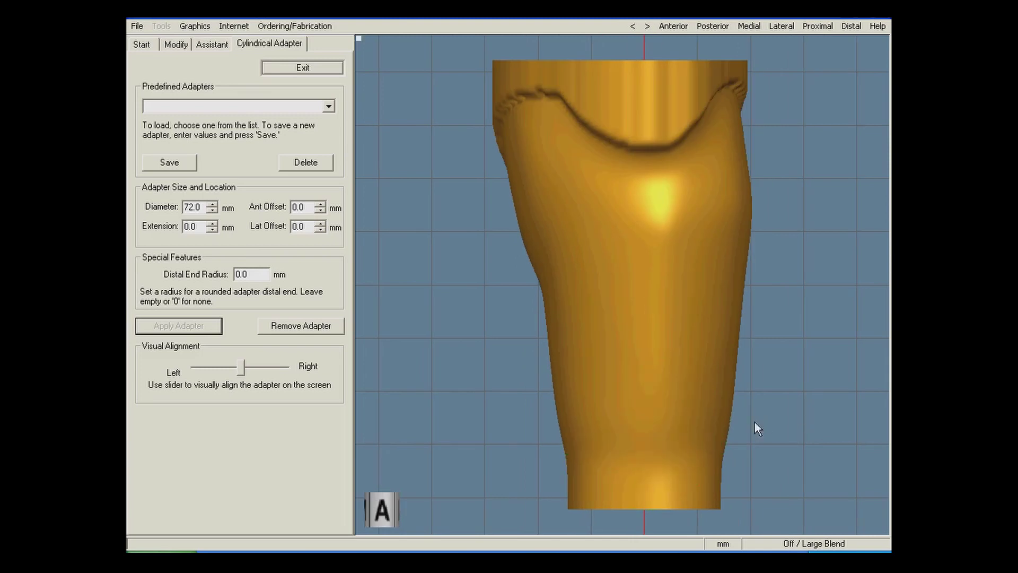
{"action": "mouse_move", "coordinate": [757, 428]}
{"action": "left_mouse_down"}
{"action": "mouse_move", "coordinate": [608, 287]}
{"action": "mouse_move", "coordinate": [464, 288]}
{"action": "mouse_move", "coordinate": [623, 285]}
{"action": "mouse_move", "coordinate": [587, 285]}
{"action": "mouse_move", "coordinate": [623, 286]}
{"action": "mouse_move", "coordinate": [790, 386]}
{"action": "left_mouse_up"}
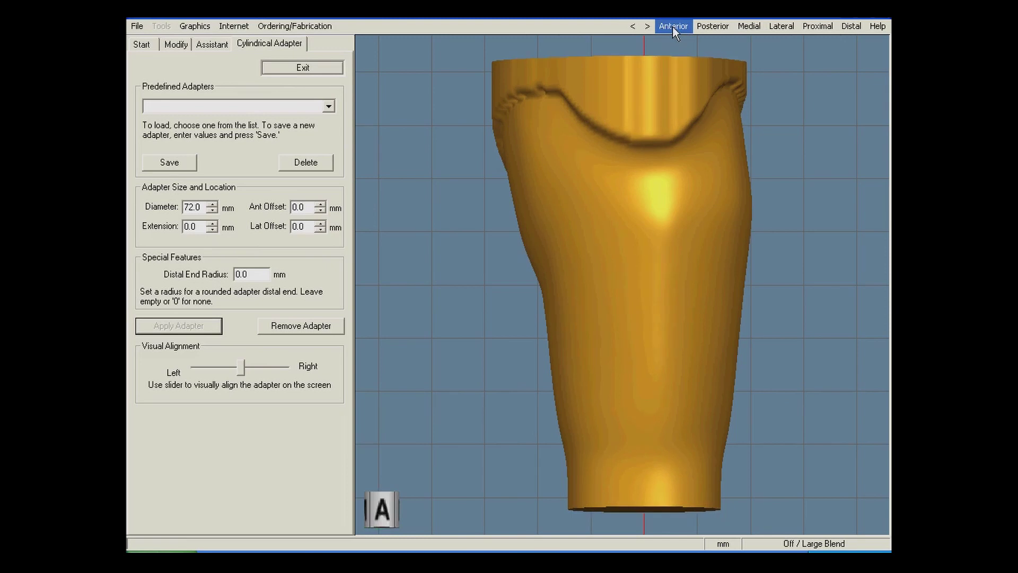